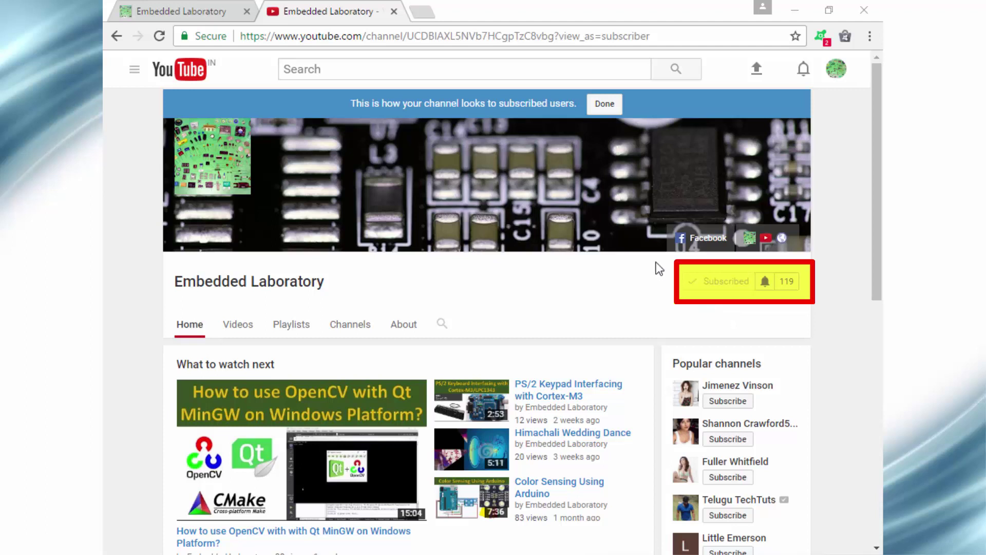
Launch PuTTY to show its Configuration dialog with SSH on port 22.
mouse_move(708, 286)
mouse_move(768, 287)
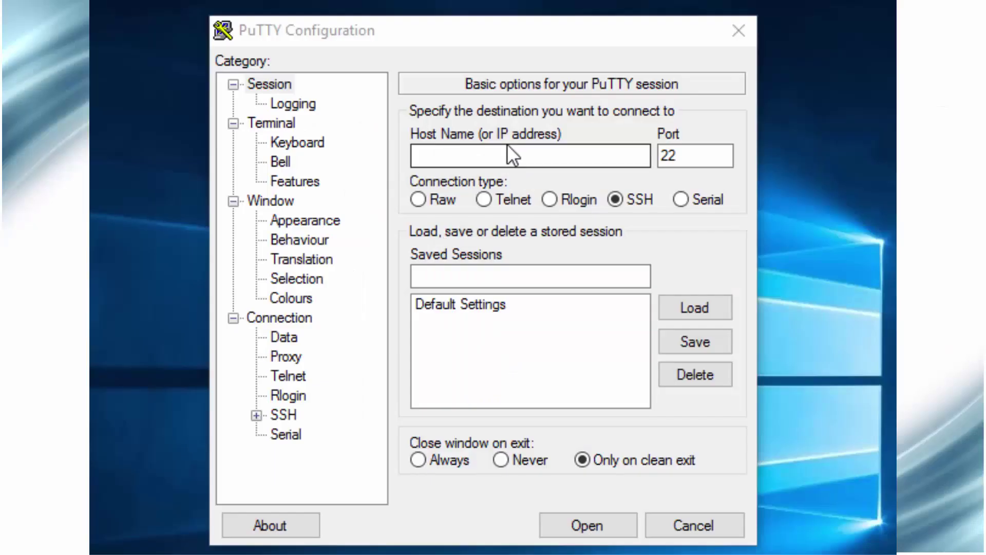
Open an SSH session to 192.168.0.100 and move the terminal window higher on screen.
left_click(506, 150)
type("192.1")
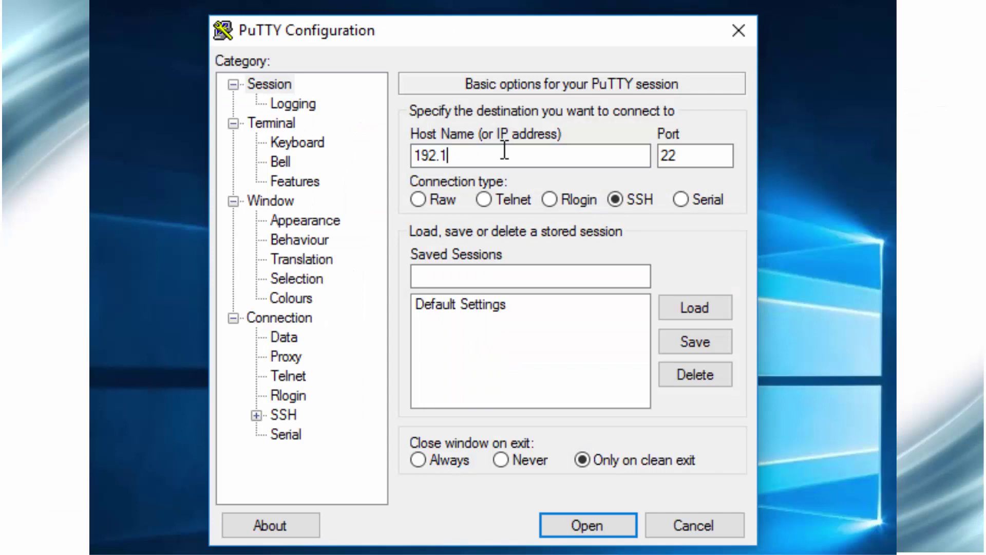
type("68.0.100")
key("Return")
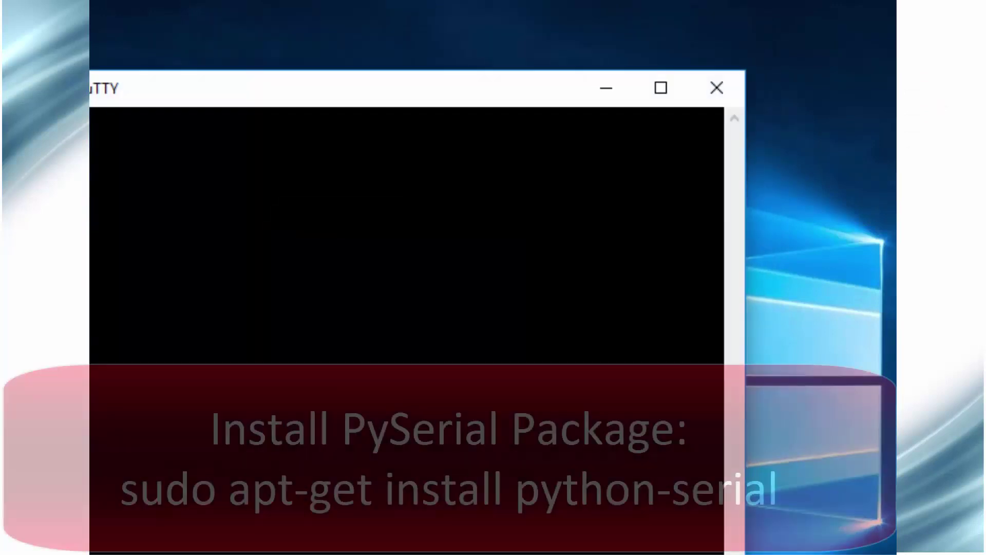
left_click_drag(333, 95, 483, 32)
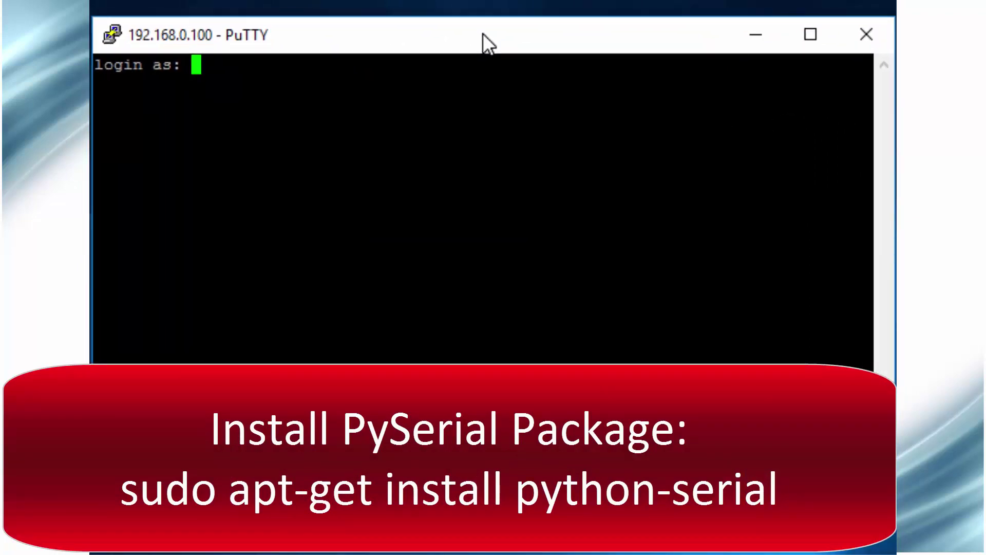
Log in to the Raspberry Pi as pi and list the home folder.
type("pi")
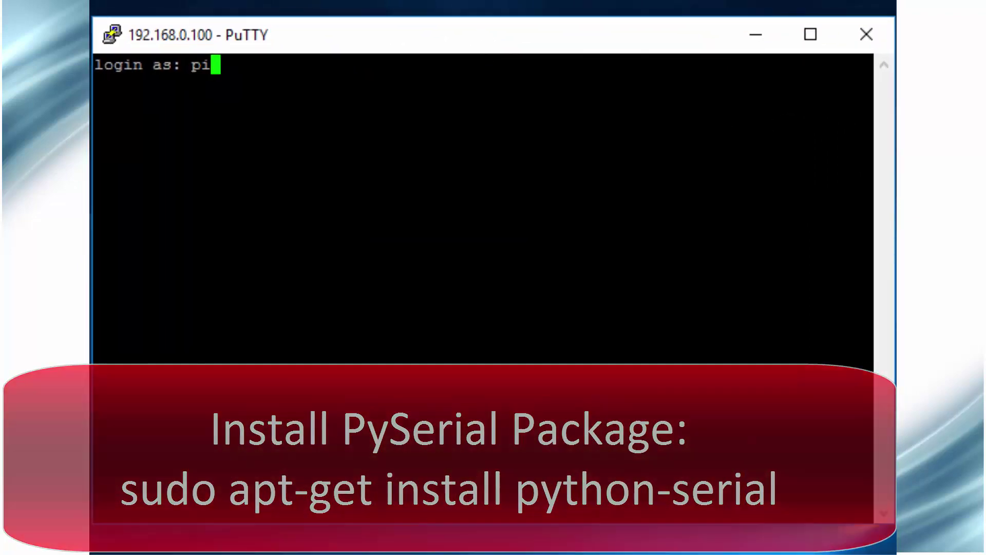
key("Return")
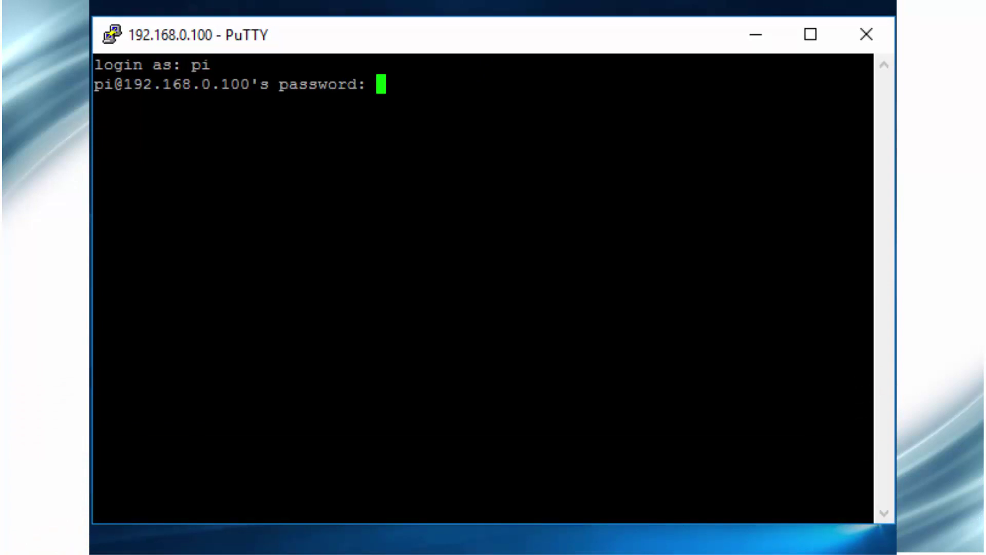
key("Return")
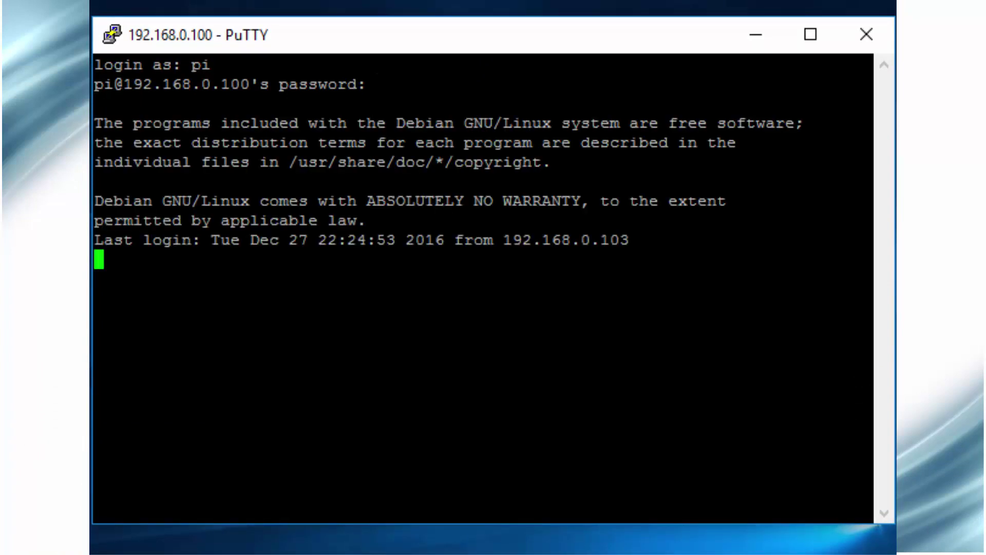
type("cd")
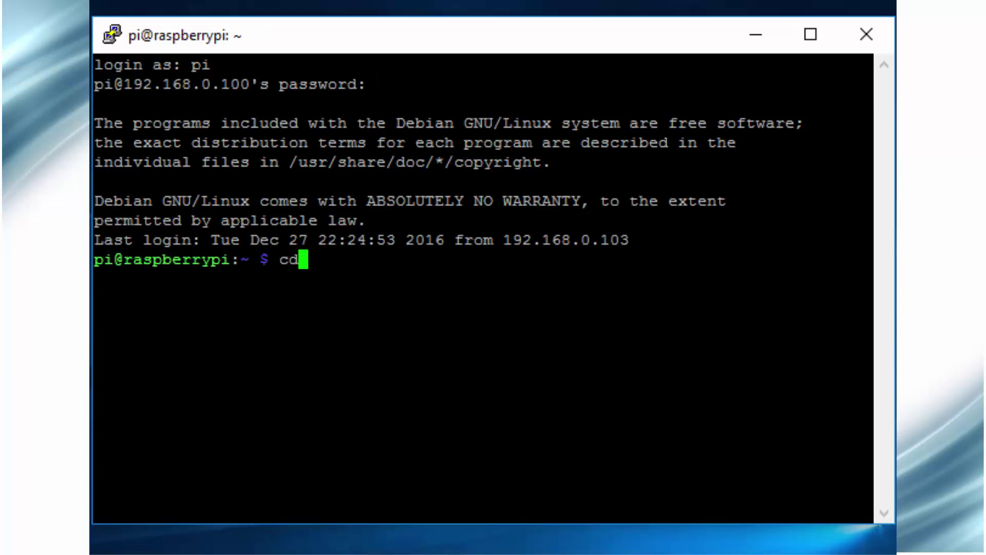
key("BackSpace")
key("BackSpace")
type("ls")
key("Return")
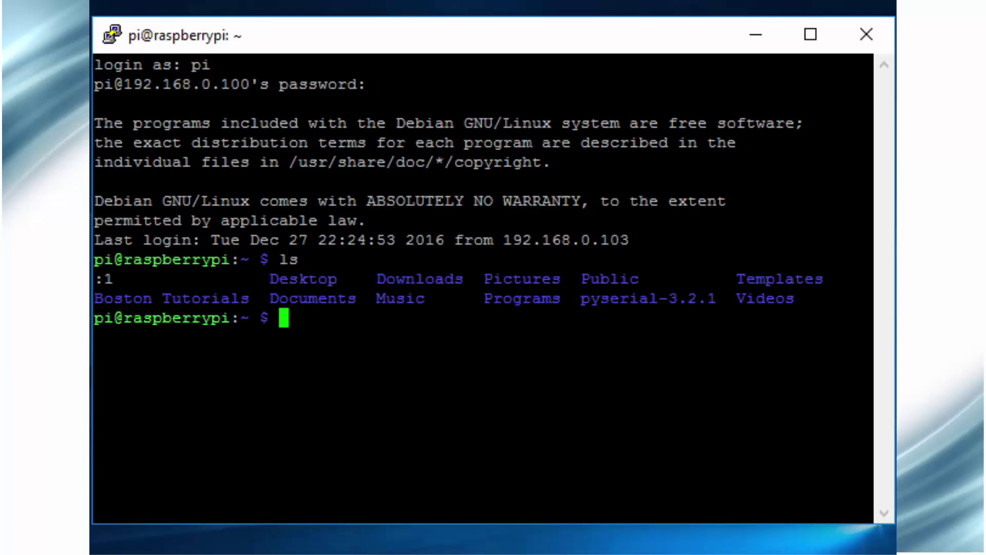
Install pyserial 3.2.1 from its folder with sudo python setup.py install.
type("cd pyser")
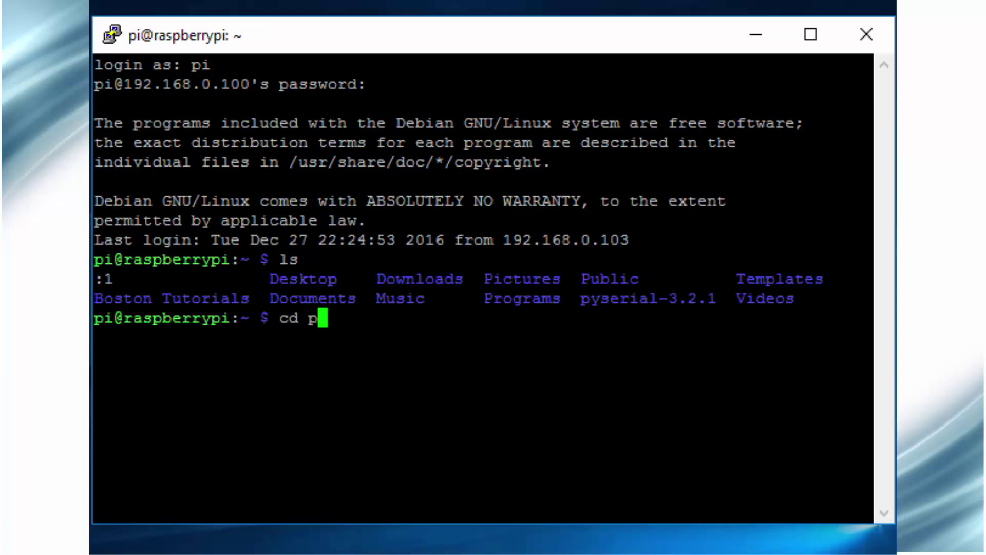
key("Tab")
key("Return")
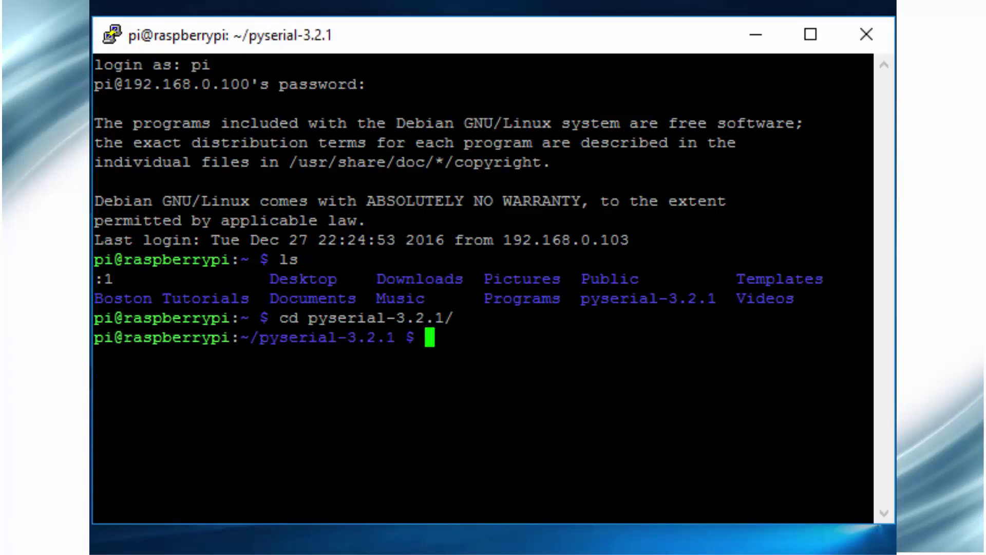
type("ls")
key("Return")
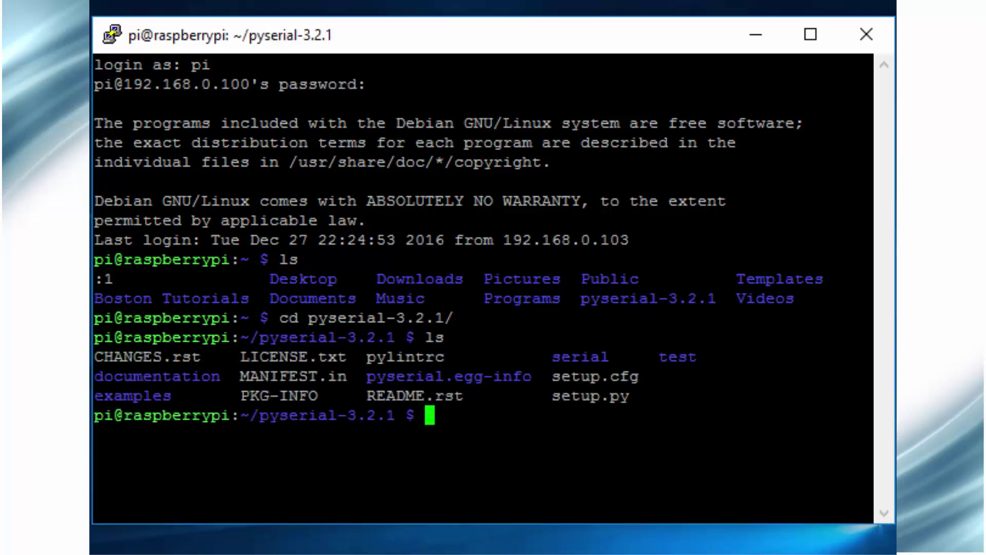
type("sudo ")
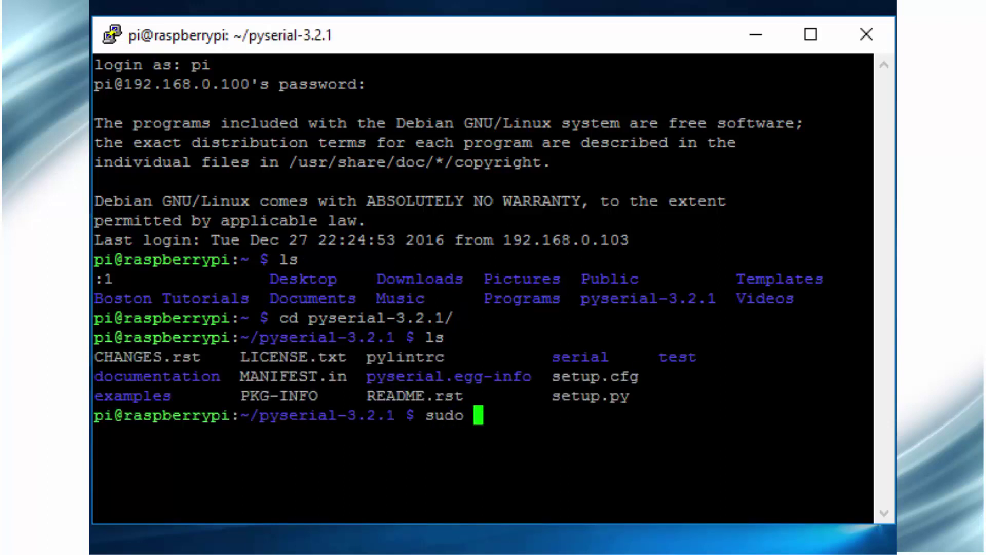
type("pyth")
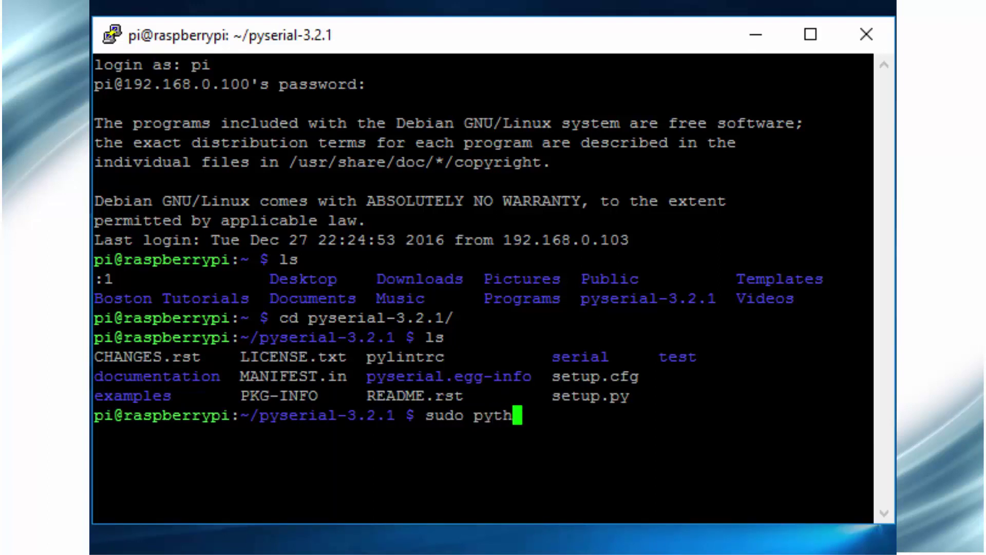
type("on setup.py ")
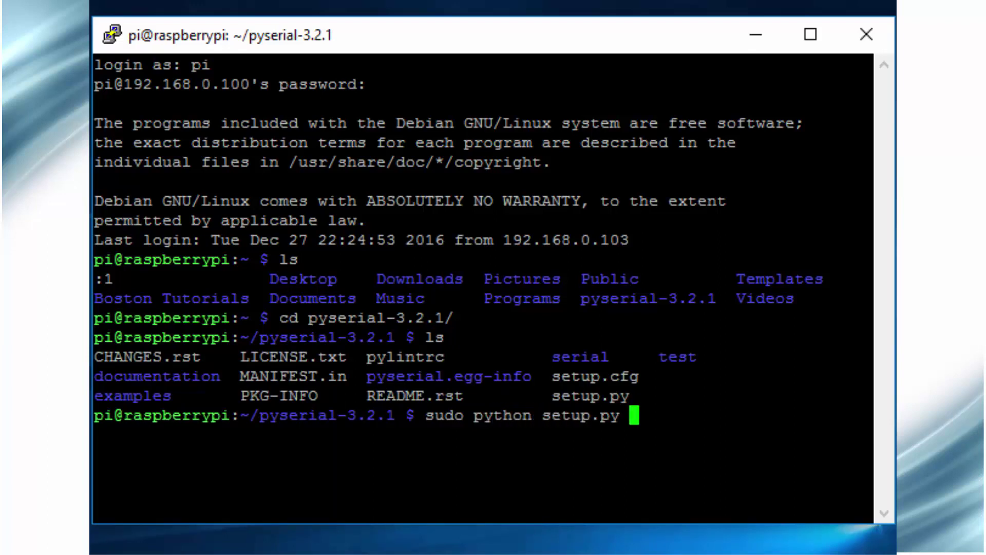
type("install")
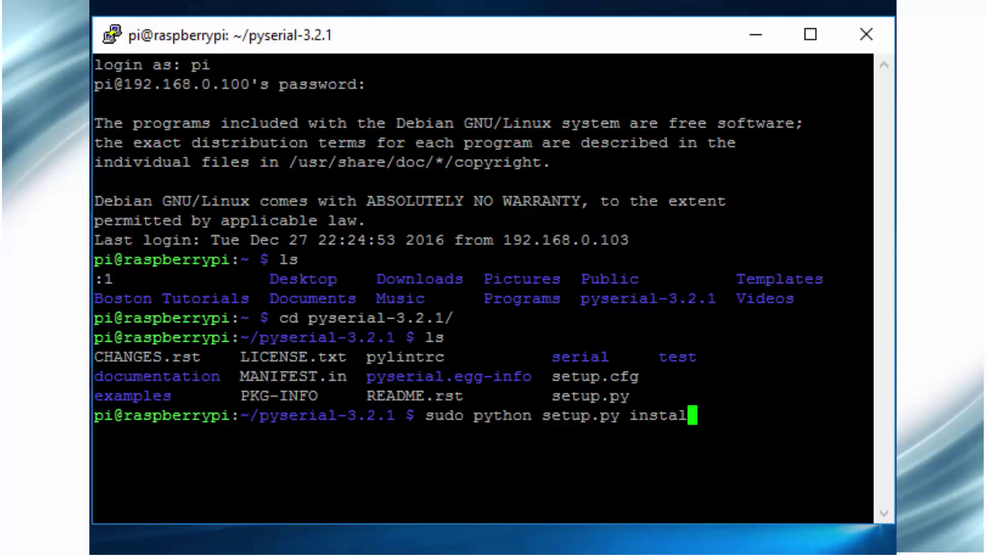
key("Return")
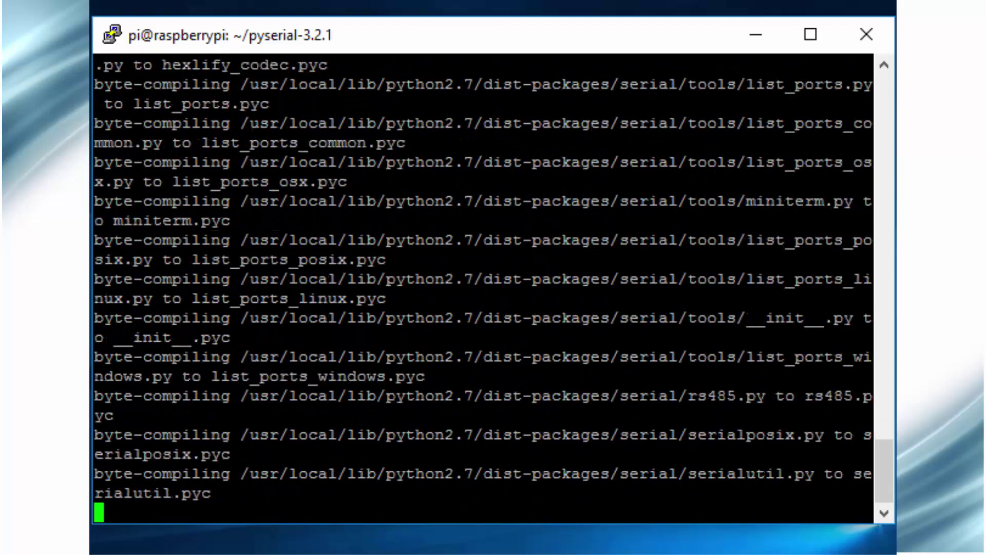
Change to /boot and list its files, including config.txt.
type("sud")
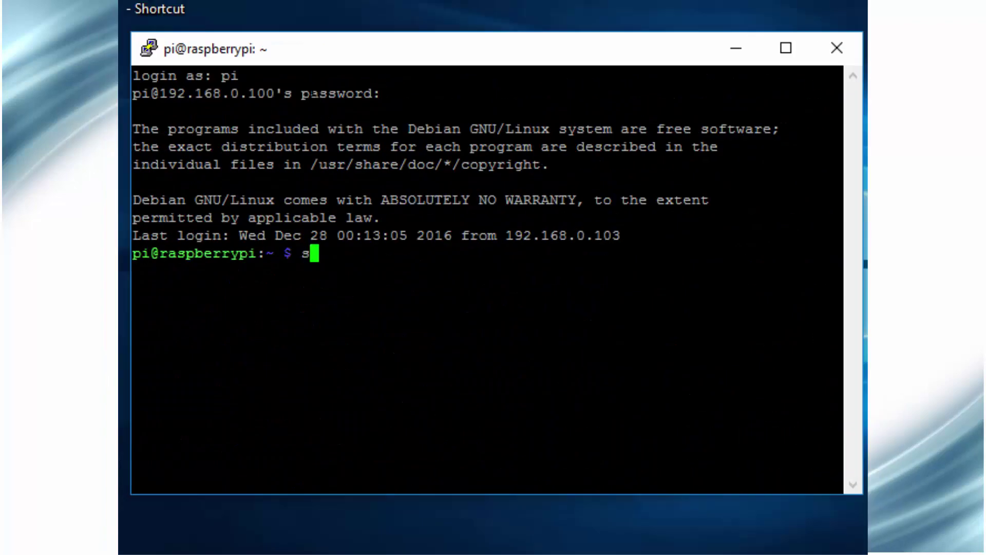
key("BackSpace")
key("BackSpace")
key("BackSpace")
type("cd /boot/")
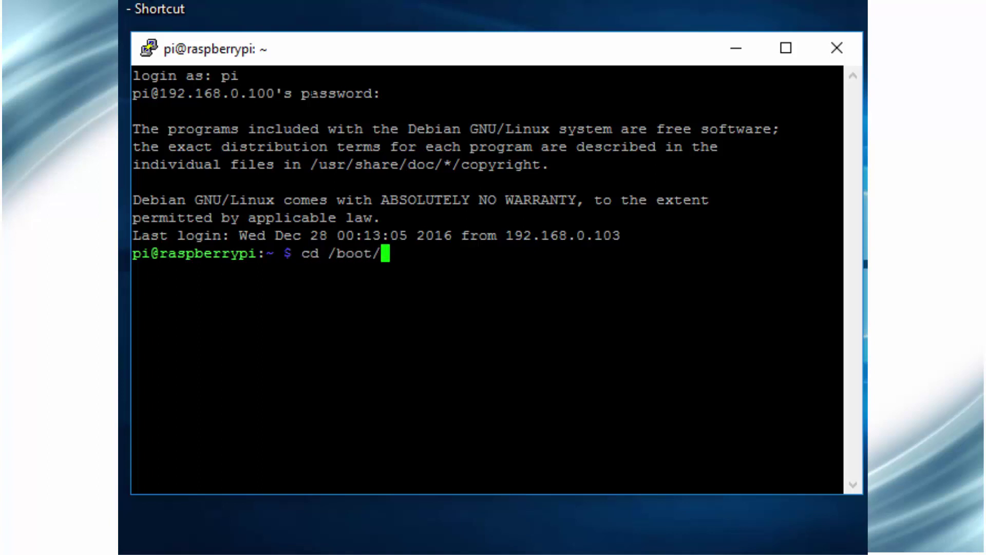
key("Return")
type("ls")
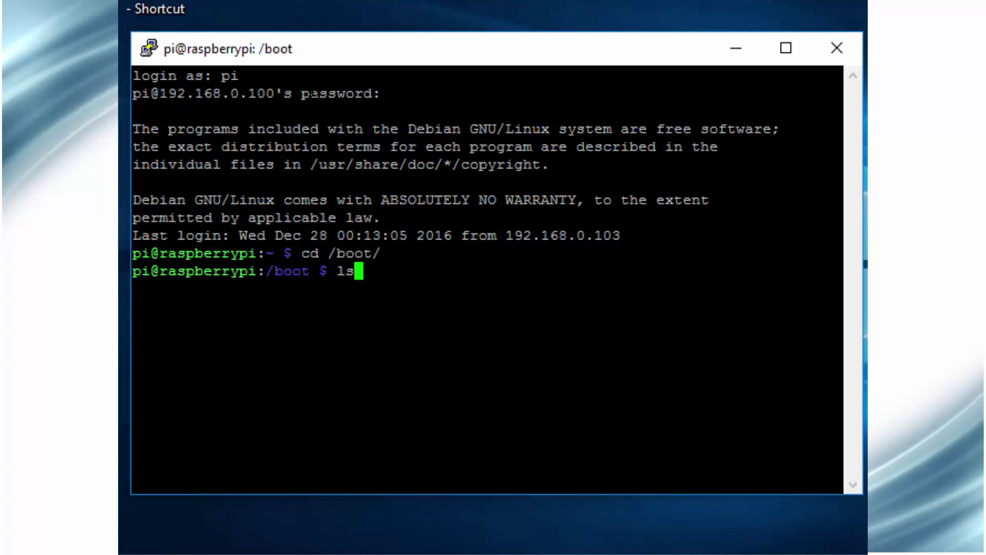
key("Return")
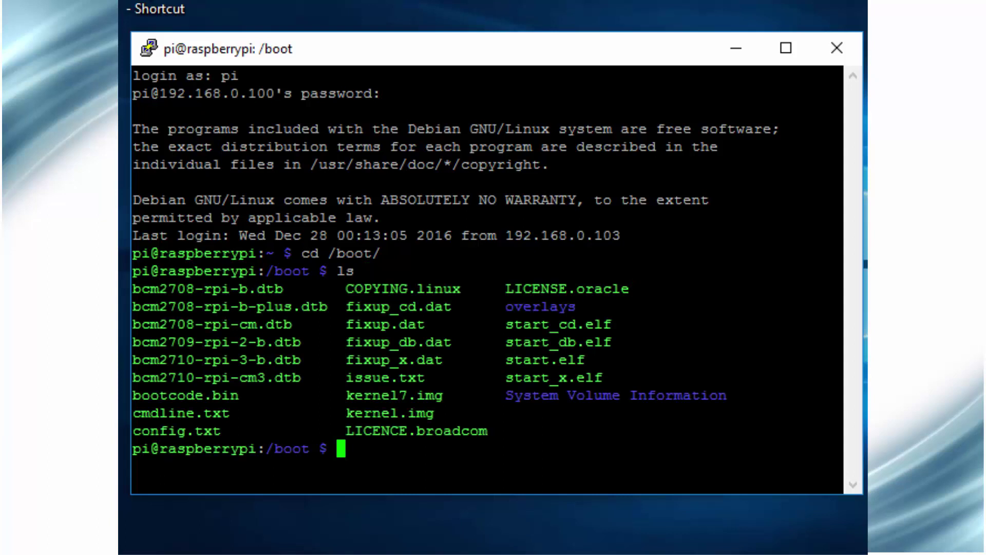
Begin a sudo nano command for config.txt at the prompt.
left_click_drag(231, 430, 132, 430)
left_click(208, 432)
type("sudo nanop")
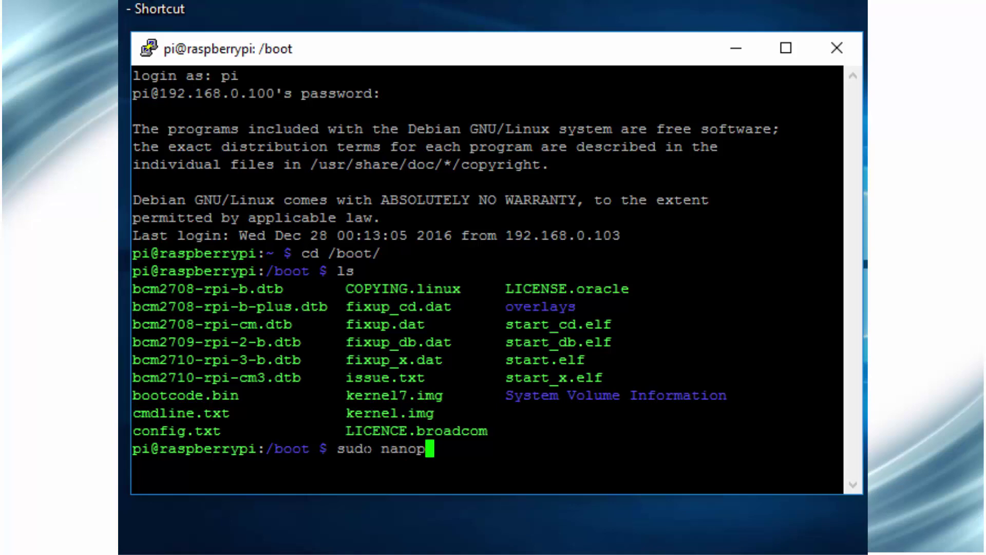
key("BackSpace")
Open config.txt in nano, confirm enable_uart=1, and exit without changes.
type("config")
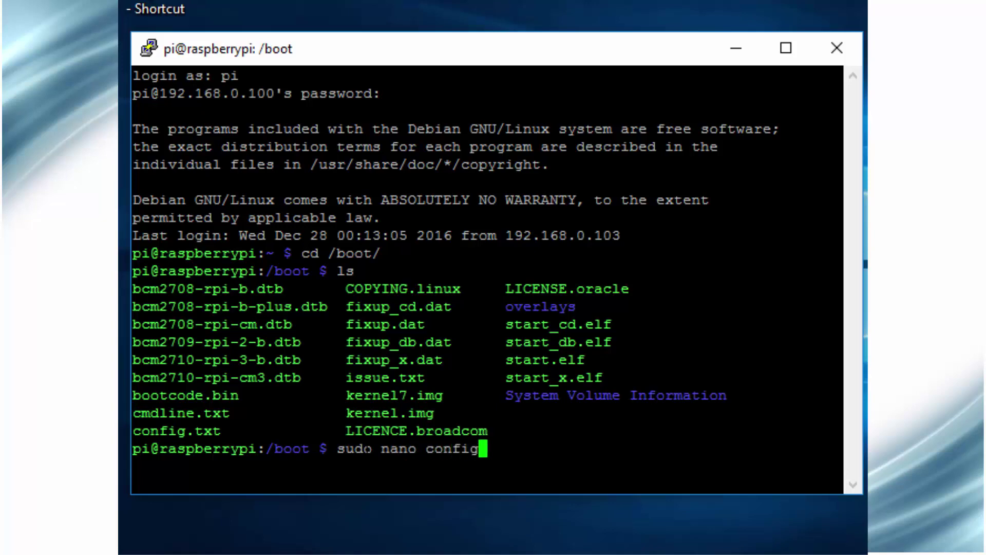
key("Tab")
key("Return")
key("Down")
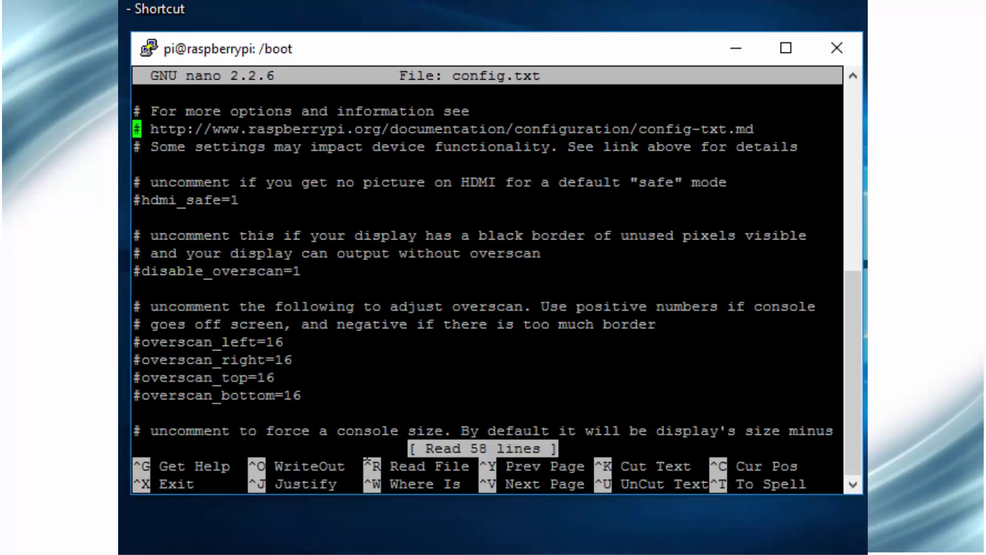
key("ctrl+v")
key("ctrl+v")
key("ctrl+v")
key("Down")
key("Down")
key("Down")
key("Down")
key("Down")
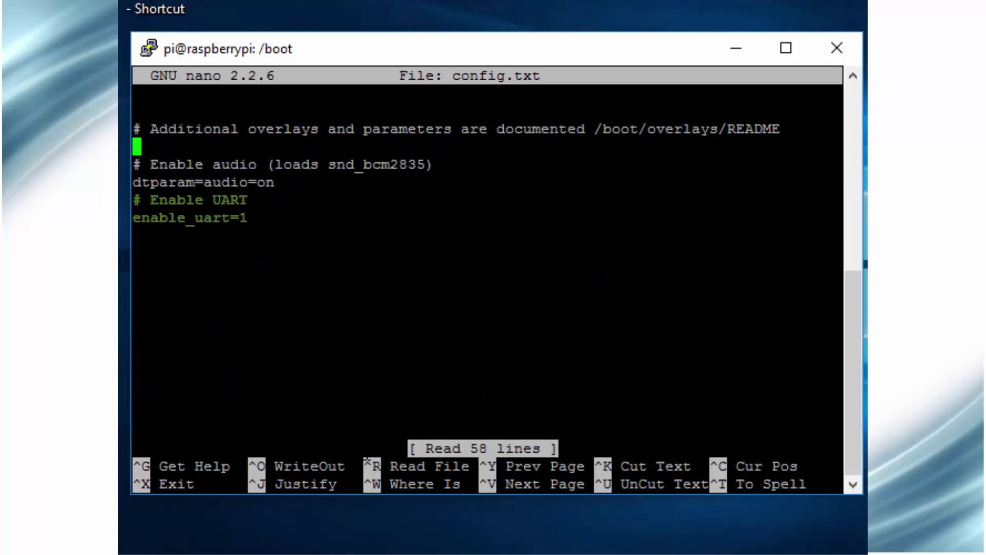
key("Down")
key("End")
key("ctrl+x")
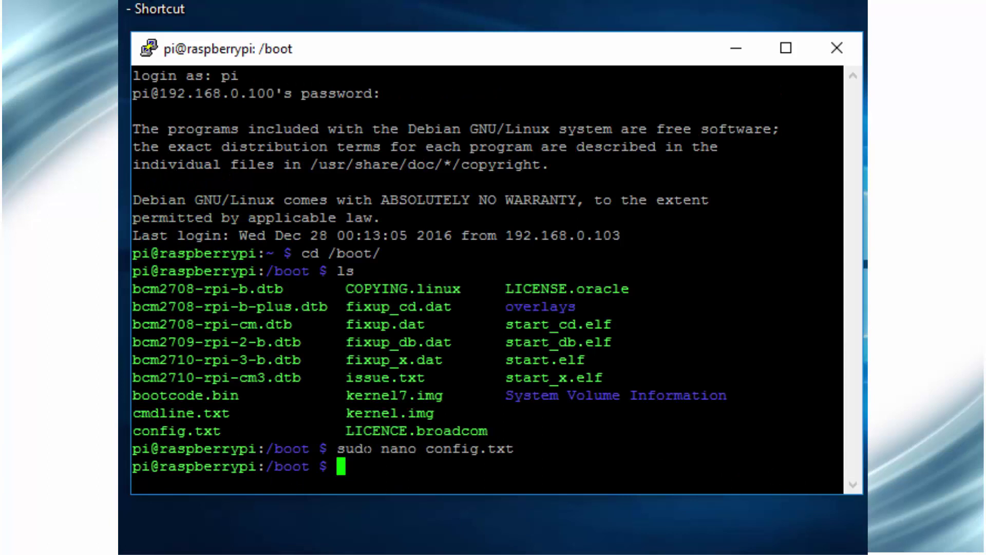
Move up with cd .. and list the root directory.
type("cd ..")
key("Return")
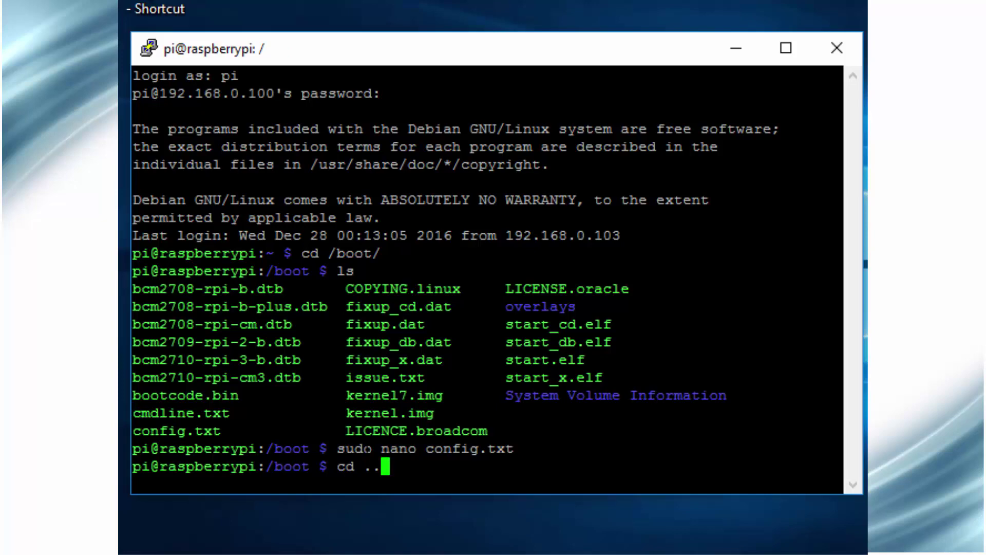
type("ls")
key("Return")
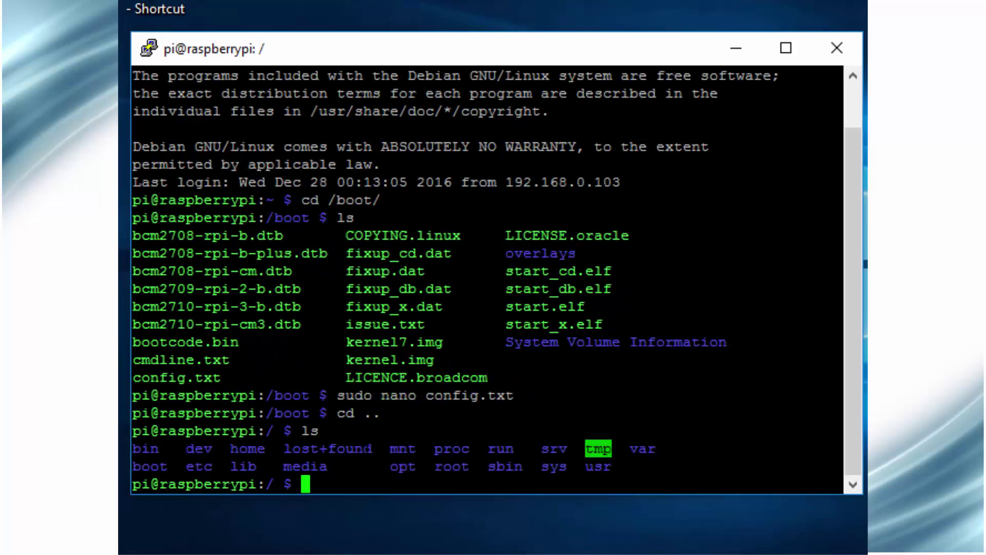
Change into home/pi and list its contents.
type("cd h")
key("Tab")
type("p")
key("Tab")
key("Return")
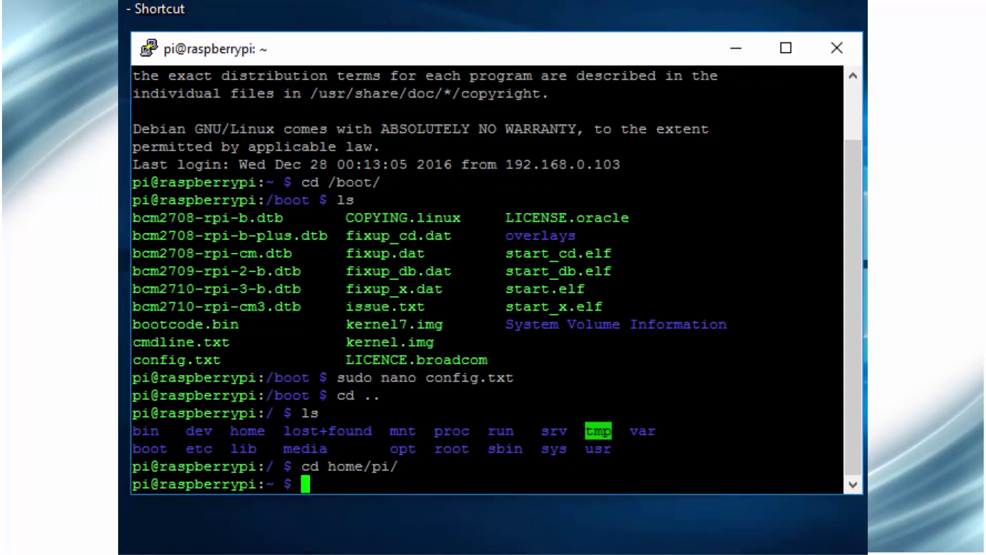
type("ls")
key("Return")
Go into Programs/SerialCommunication and list SerialCommunication.py and its .save files.
type("cd ")
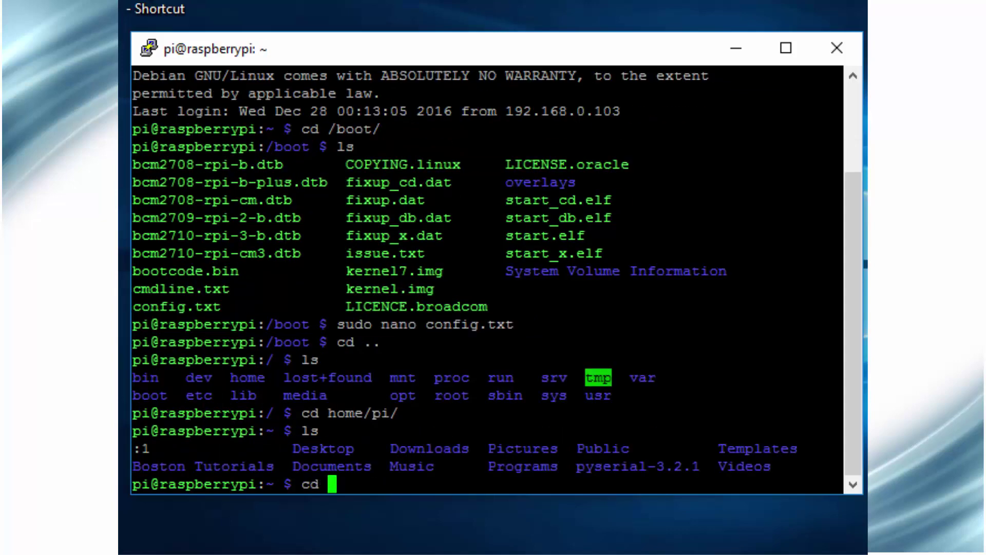
type("Pro")
key("Tab")
key("Return")
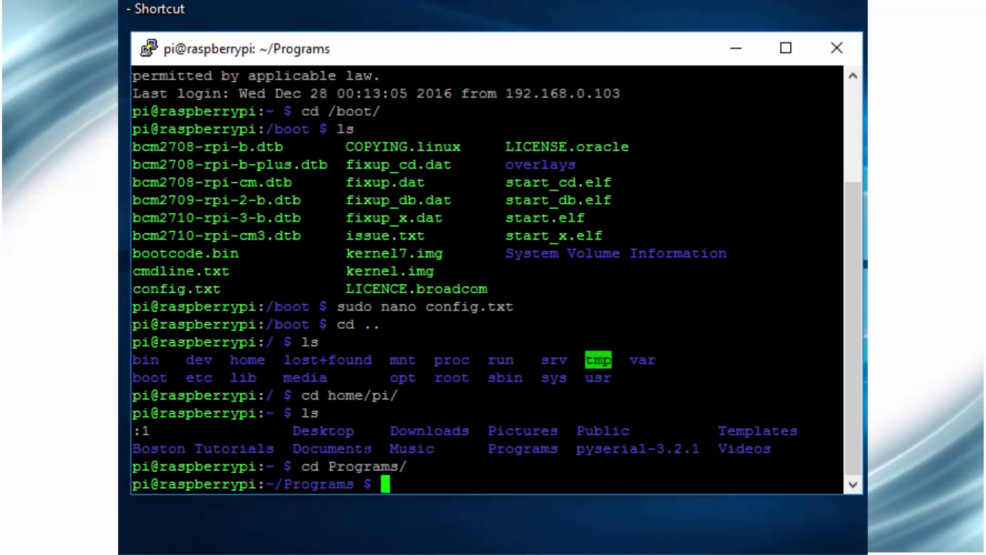
type("ls")
key("Return")
type("cd Se")
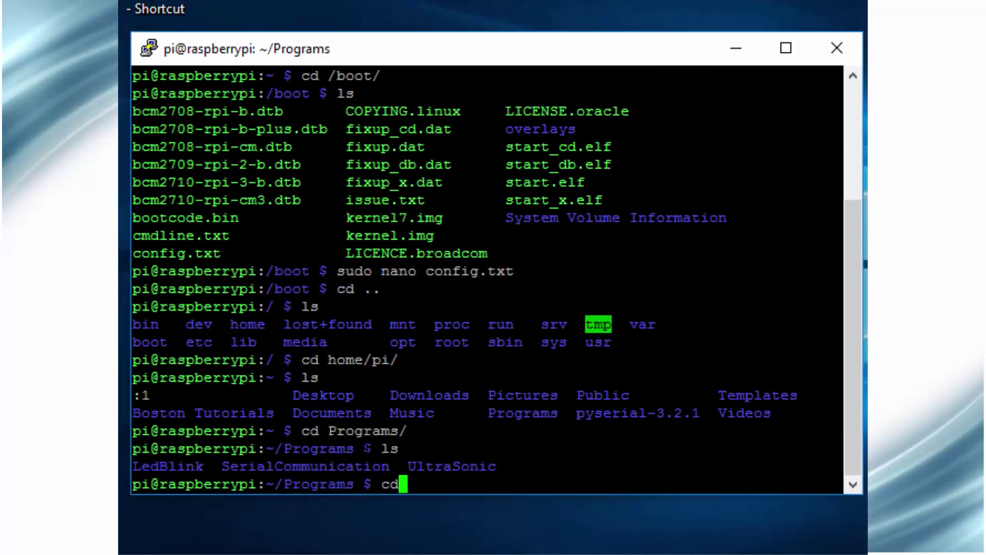
key("Tab")
key("Return")
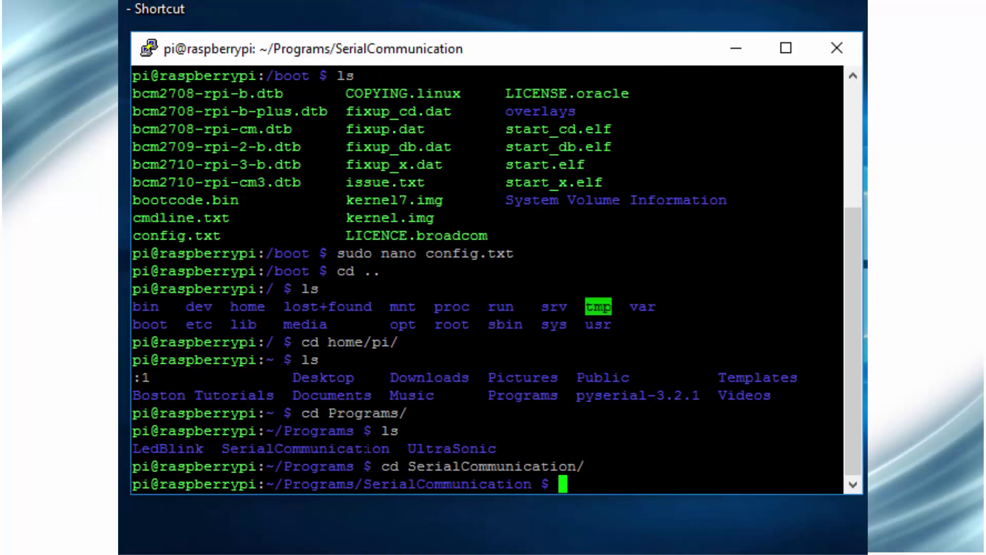
type("ls")
key("Return")
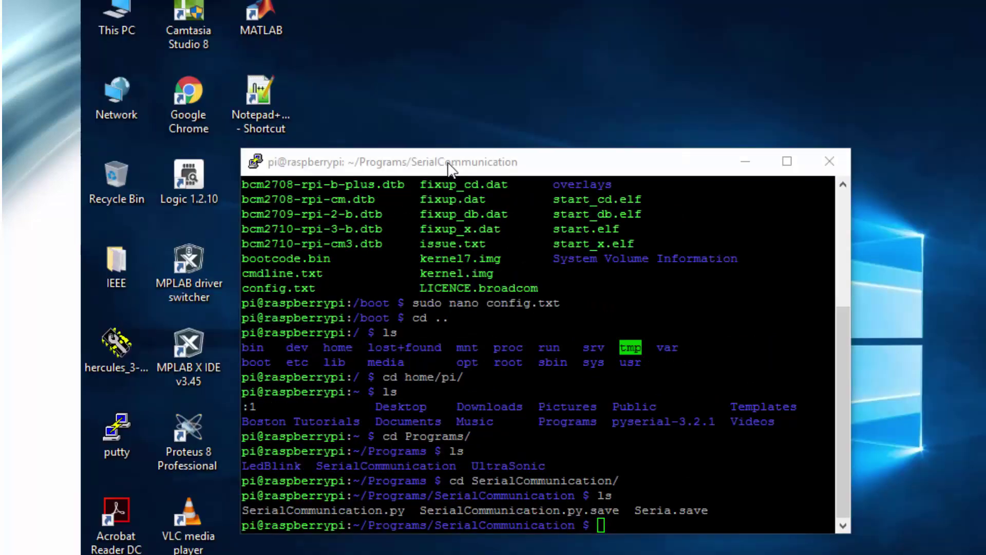
Move PuTTY aside and launch Hercules with COM9 open at 9600 baud, widening its window.
left_click_drag(451, 165, 311, 9)
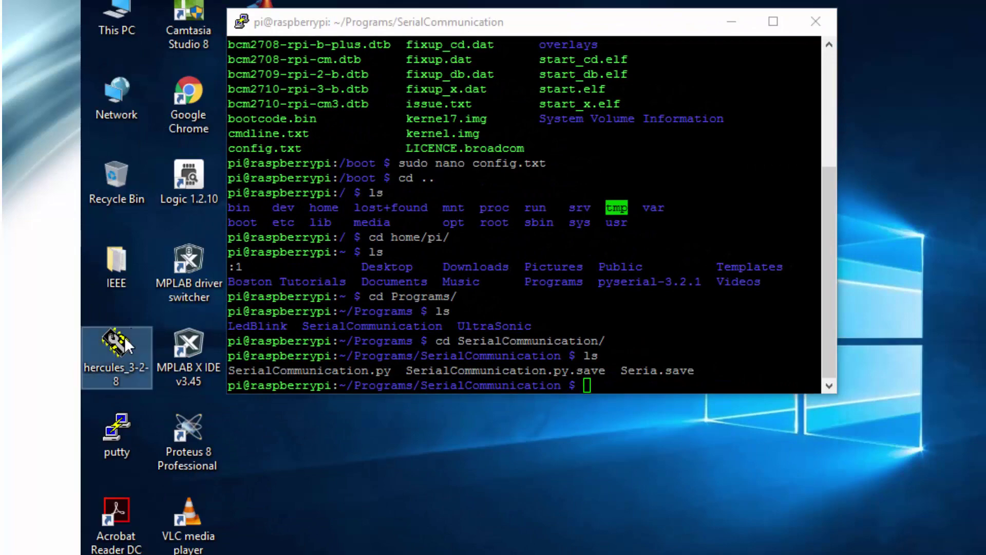
double_click(124, 338)
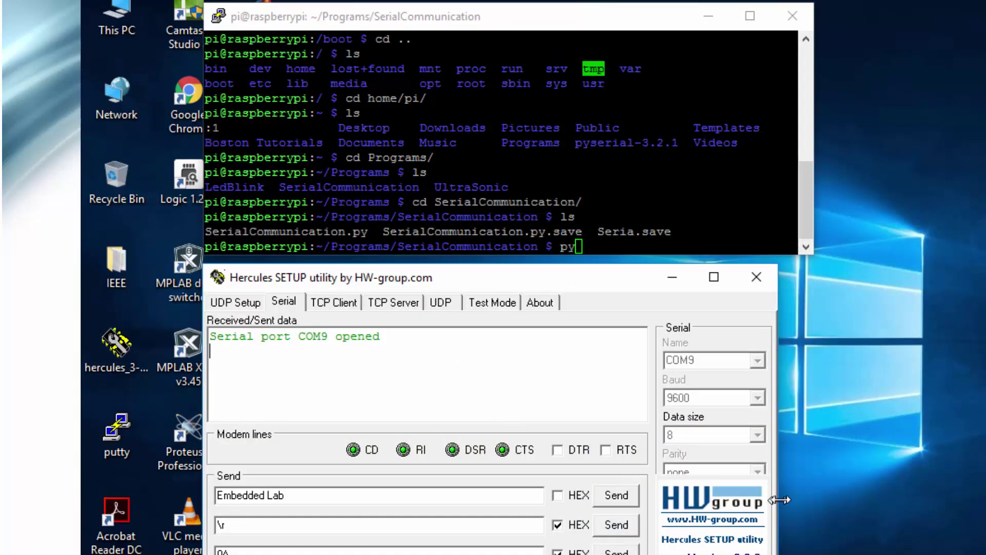
left_click_drag(782, 495, 821, 496)
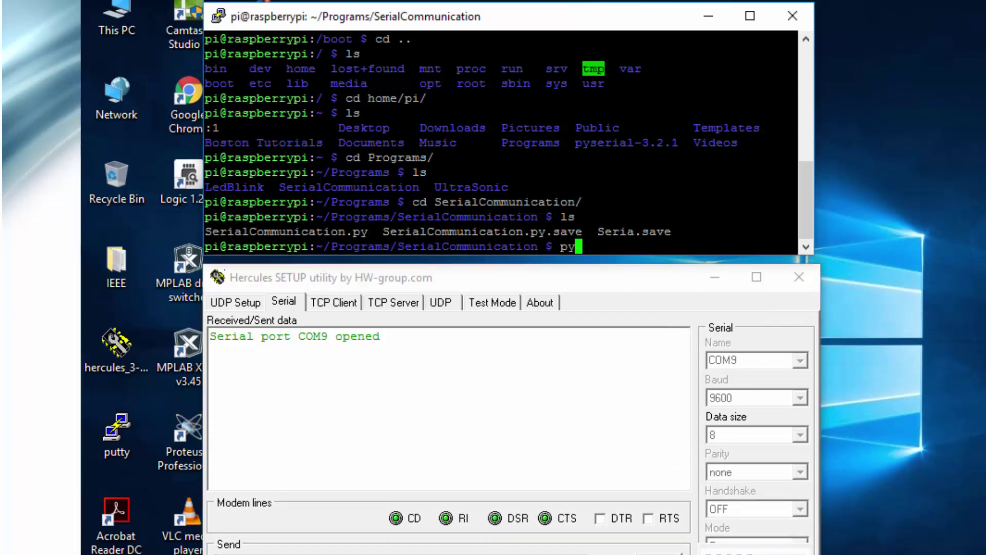
Run python SerialCommunication.py on the Pi and type 'Embeded Lab' into Hercules.
double_click(622, 246)
type("python ")
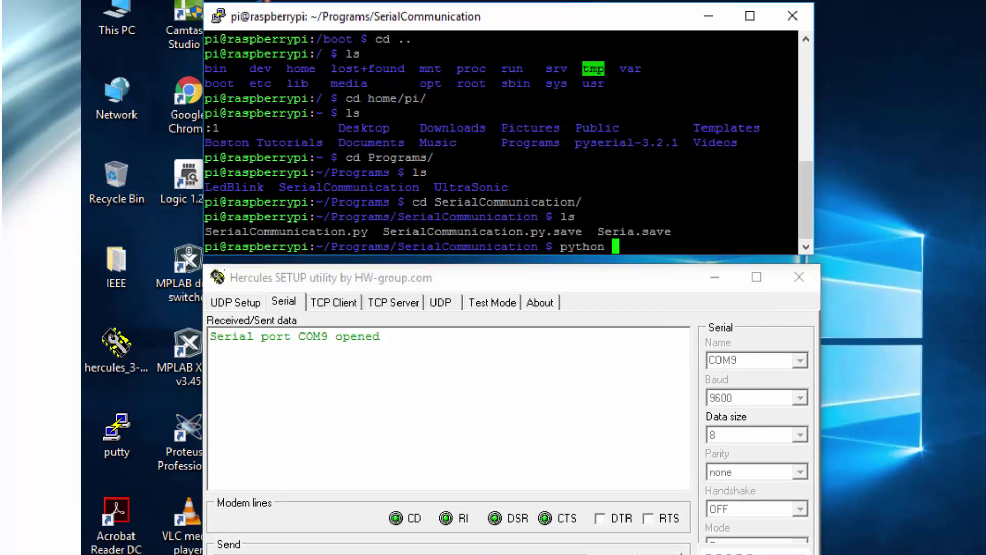
type("Serial")
key("Tab")
key("Return")
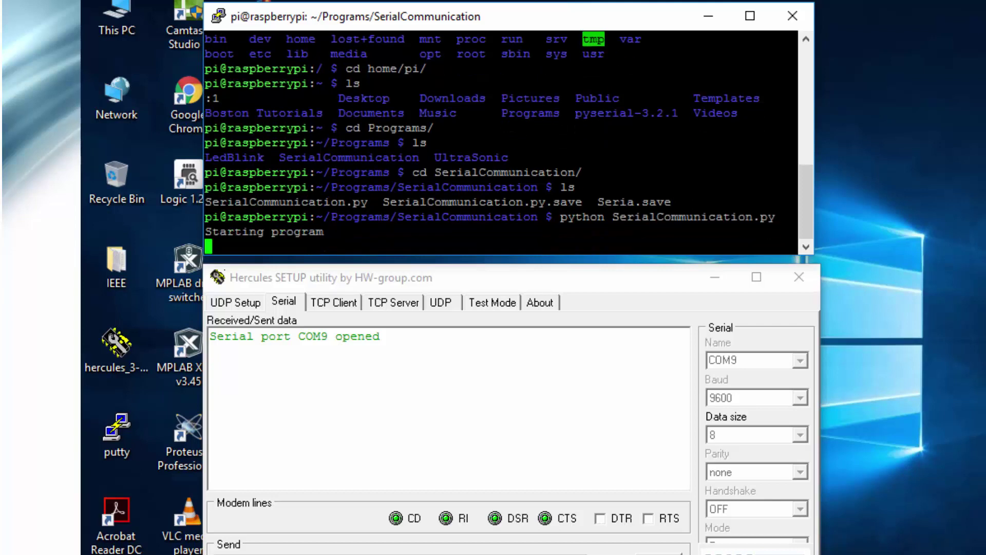
left_click(382, 390)
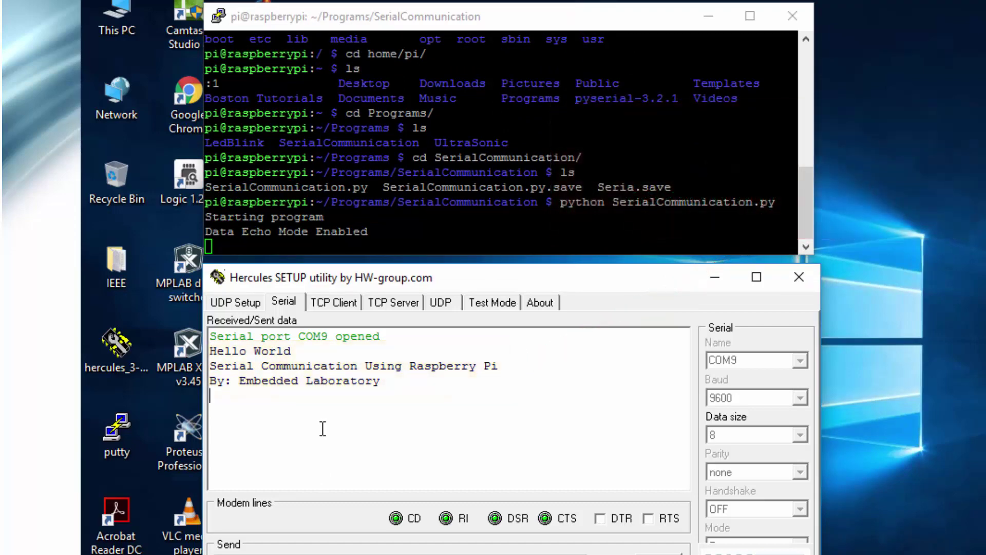
type("Emb")
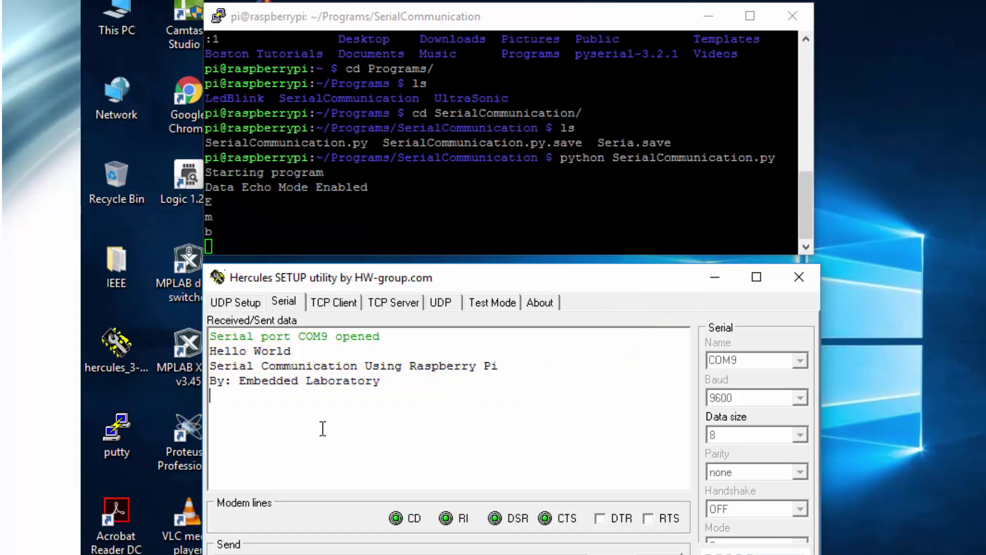
type("eded")
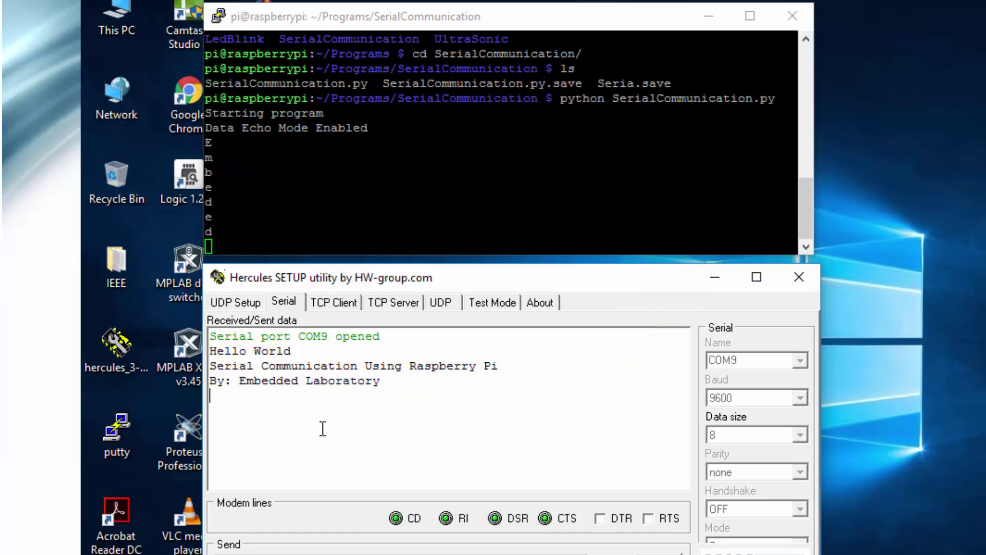
type(" Lab")
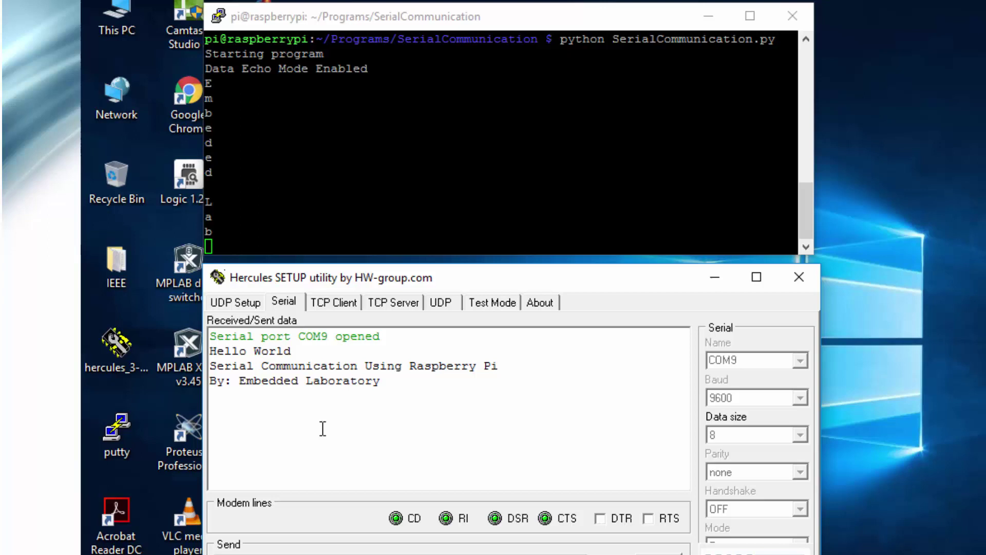
Turn on Local Echo in Hercules and send 'Embedded LaboratoryHello World'.
right_click(323, 429)
left_click(383, 165)
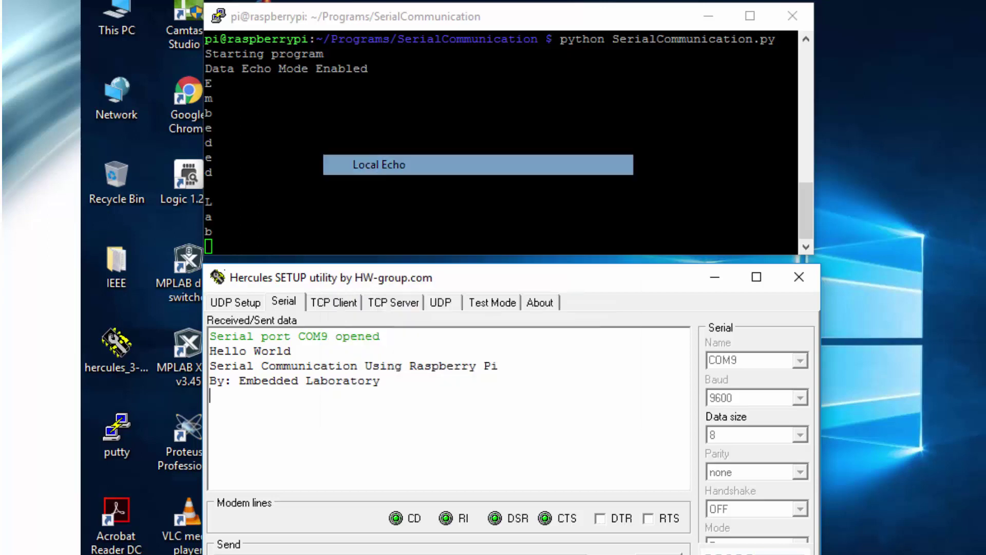
type("Embedd")
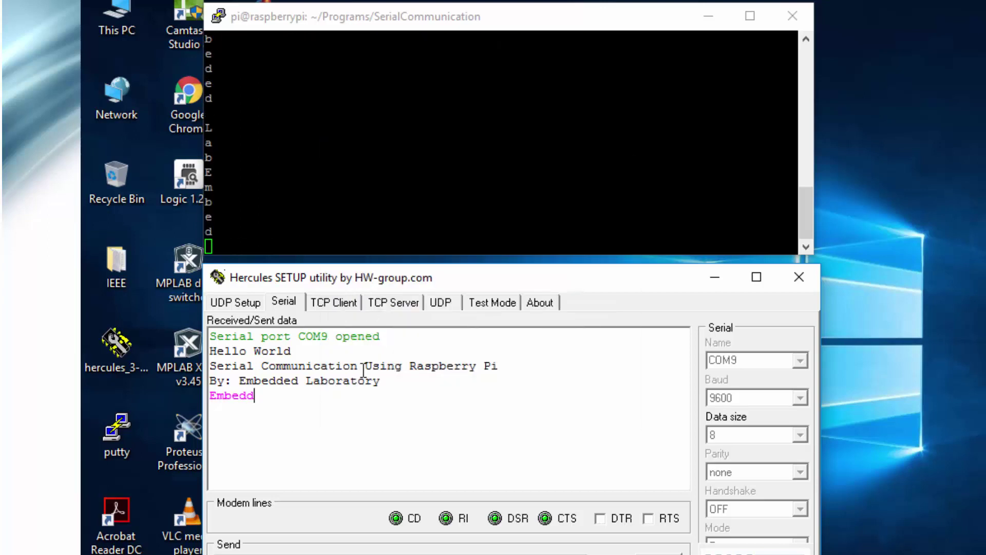
type("ed Laborat")
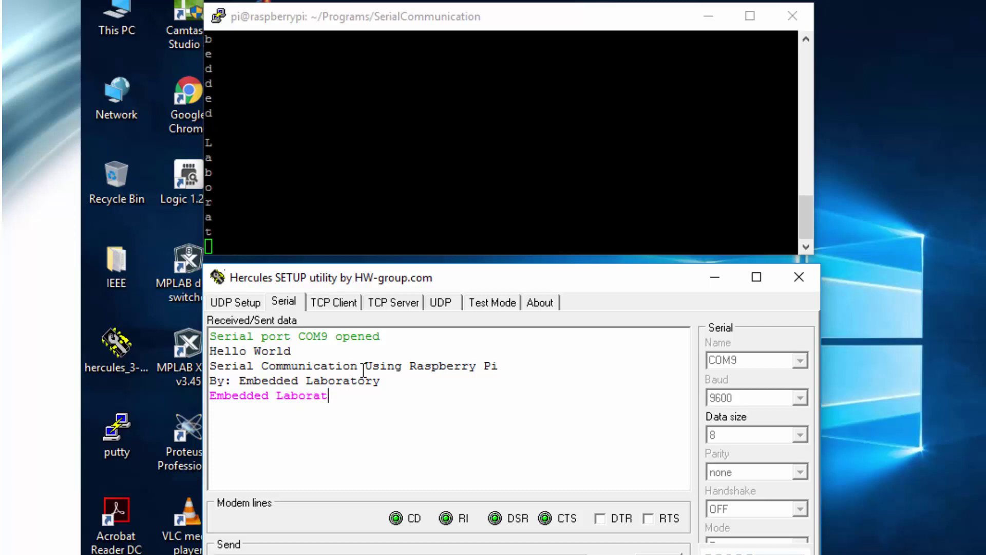
type("ory")
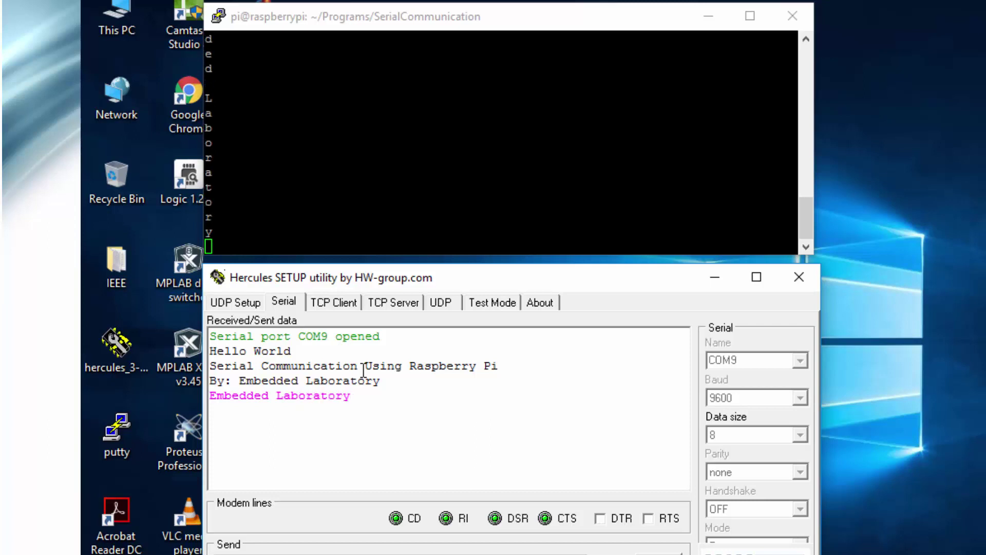
type("Hello Wor")
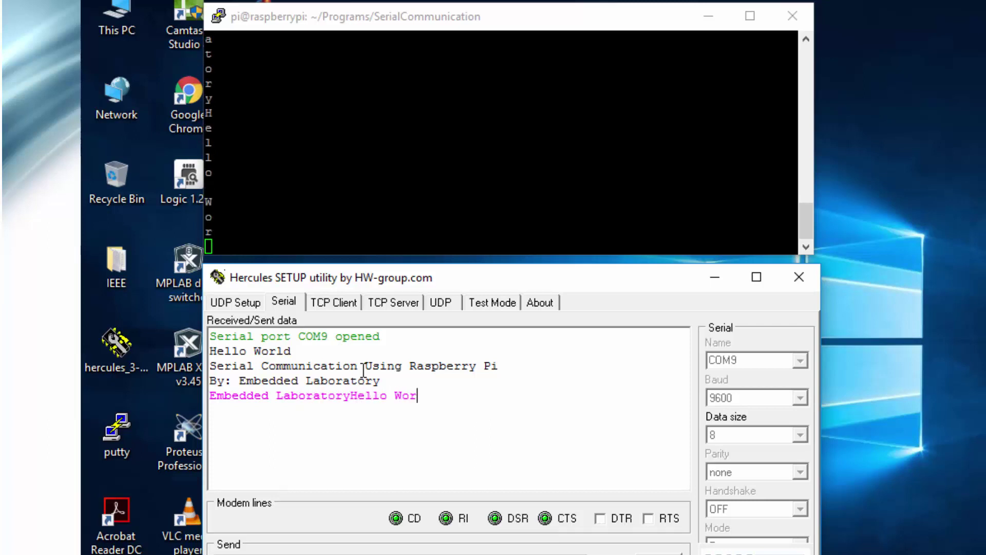
type("ld")
key("Return")
Send 'Serial Communication is Working Properly' and 'Thanks' to the Pi.
type("Ser")
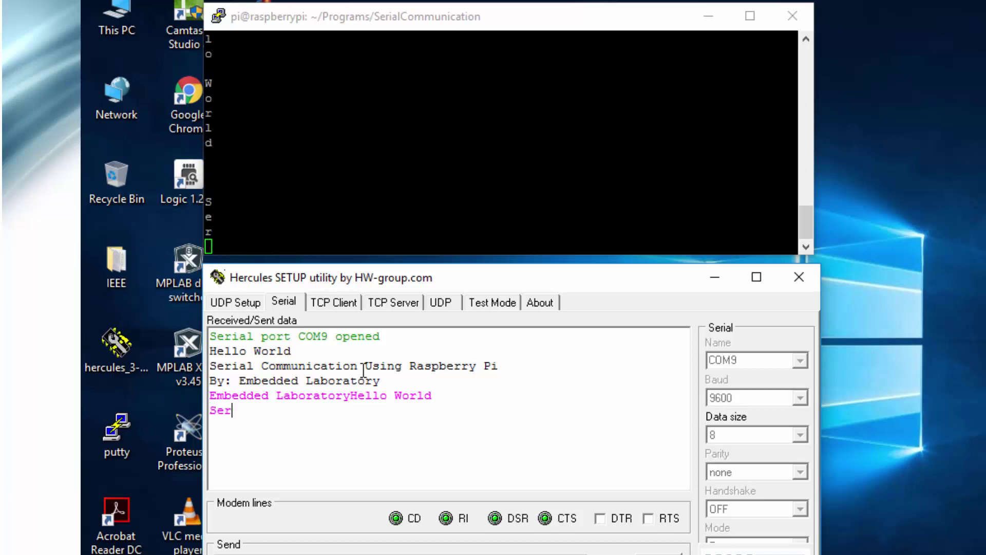
type("ial C")
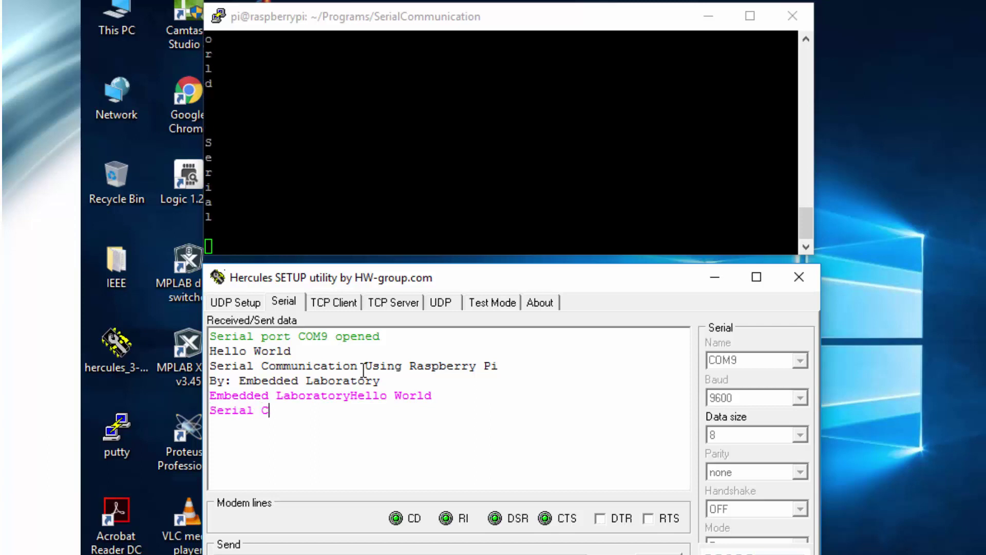
type("ommunicati")
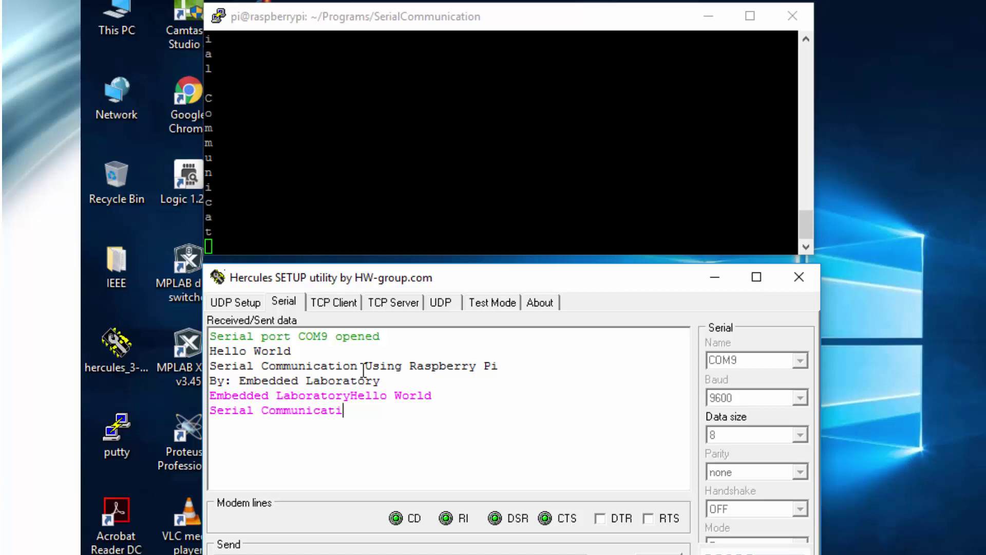
type("on is Wopr")
key("BackSpace")
key("BackSpace")
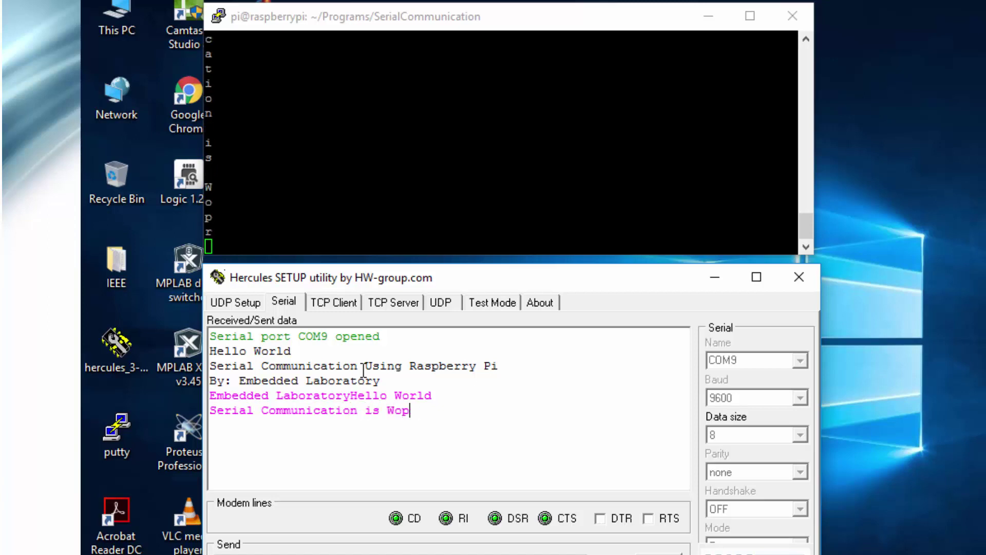
type("r")
type("king ")
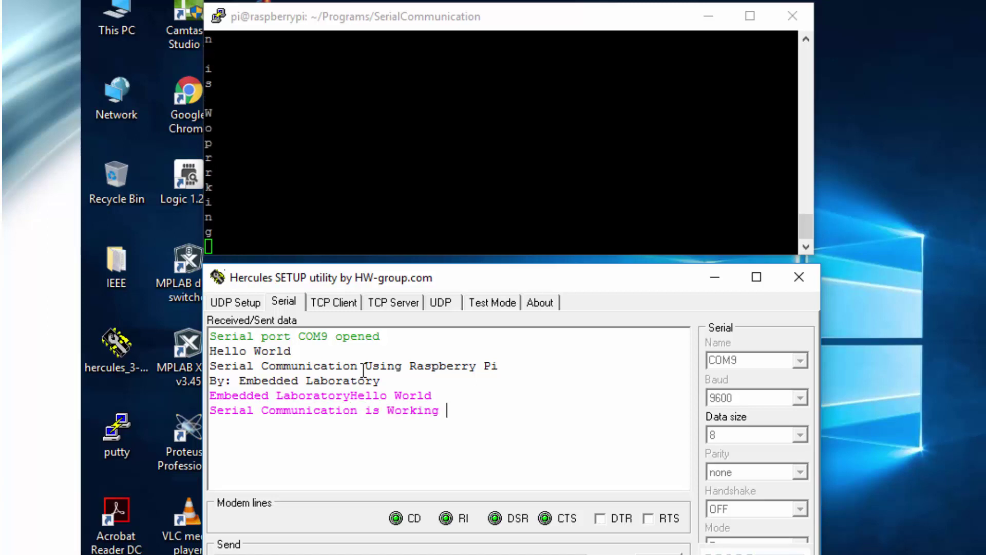
type("Properly")
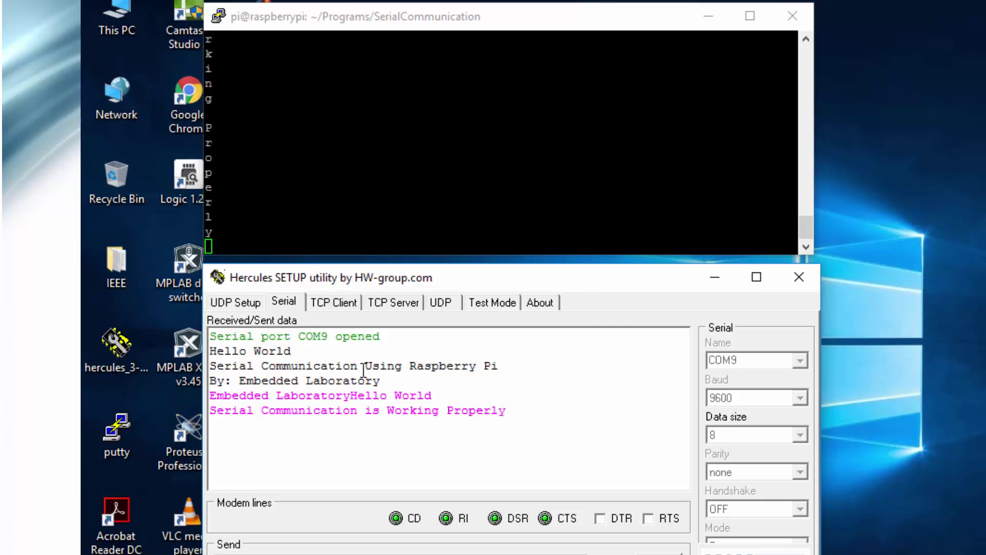
key("Return")
key("Return")
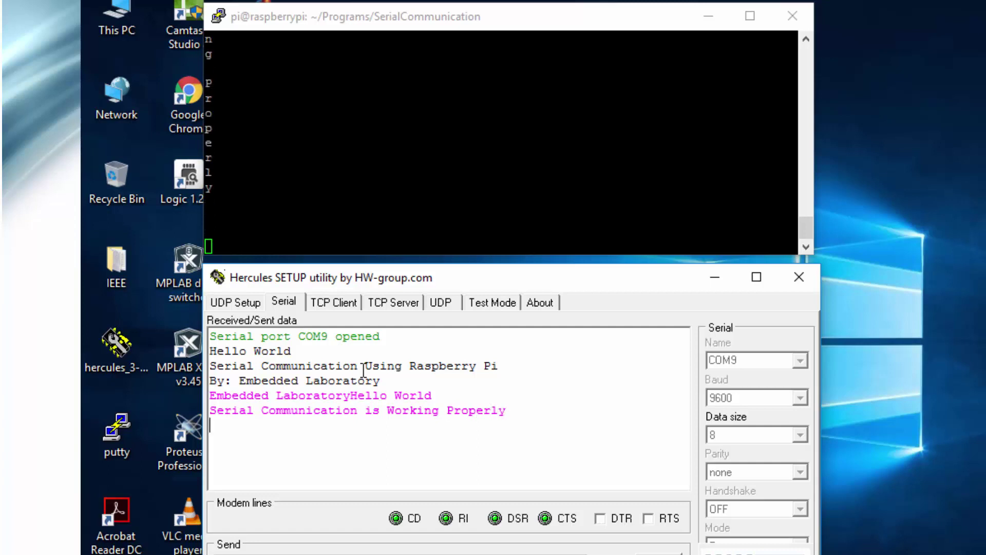
type("Thanks")
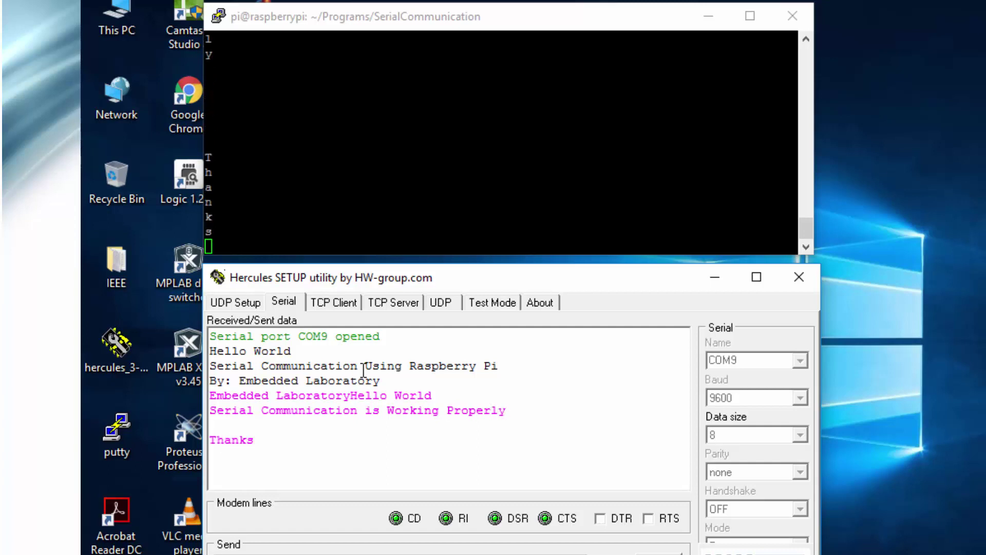